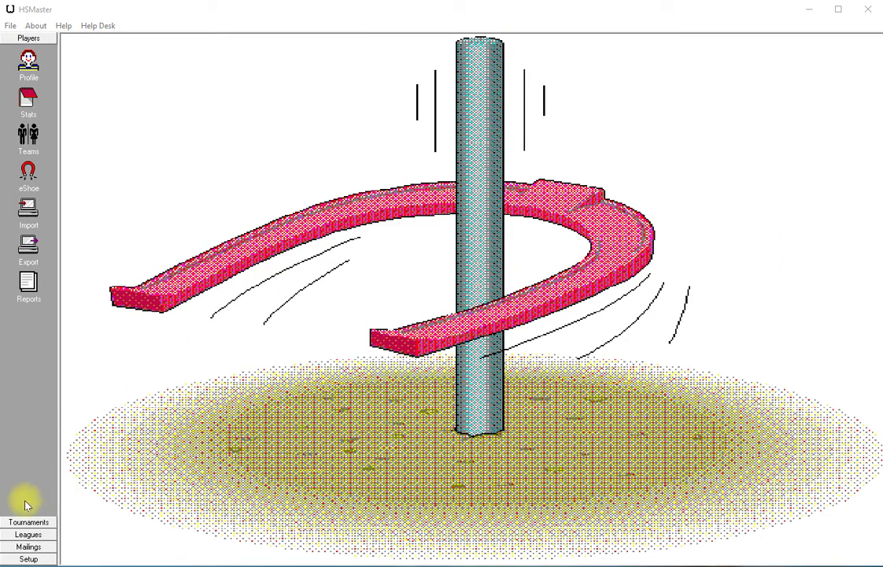
Open the singles entries of tournament 40-21-030 Test 8
{"action": "left_click", "coordinate": [21, 523]}
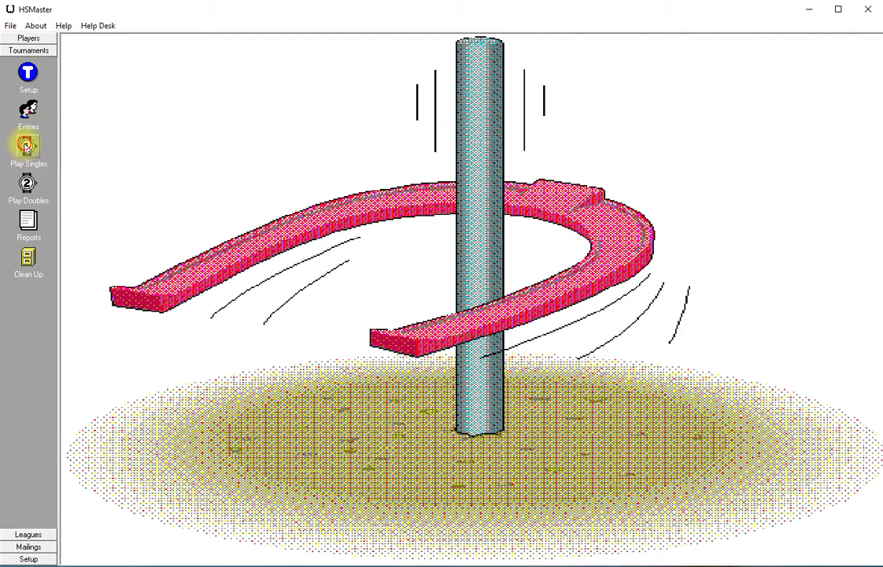
{"action": "left_click", "coordinate": [27, 109]}
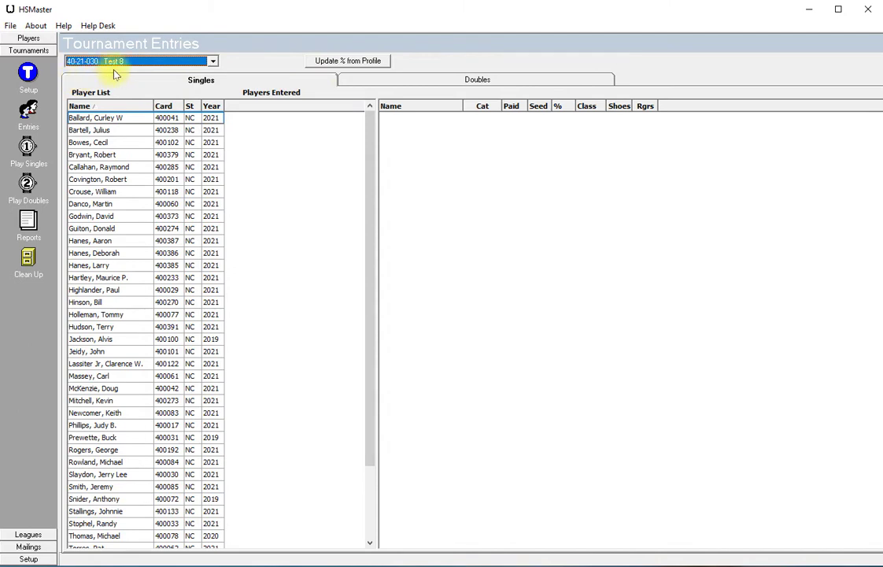
{"action": "left_click", "coordinate": [197, 82]}
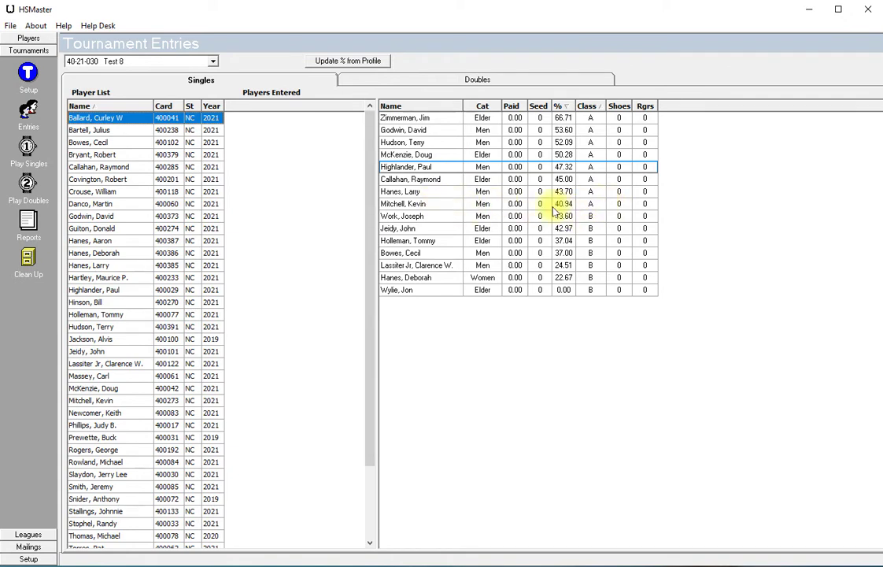
{"action": "left_click", "coordinate": [438, 207]}
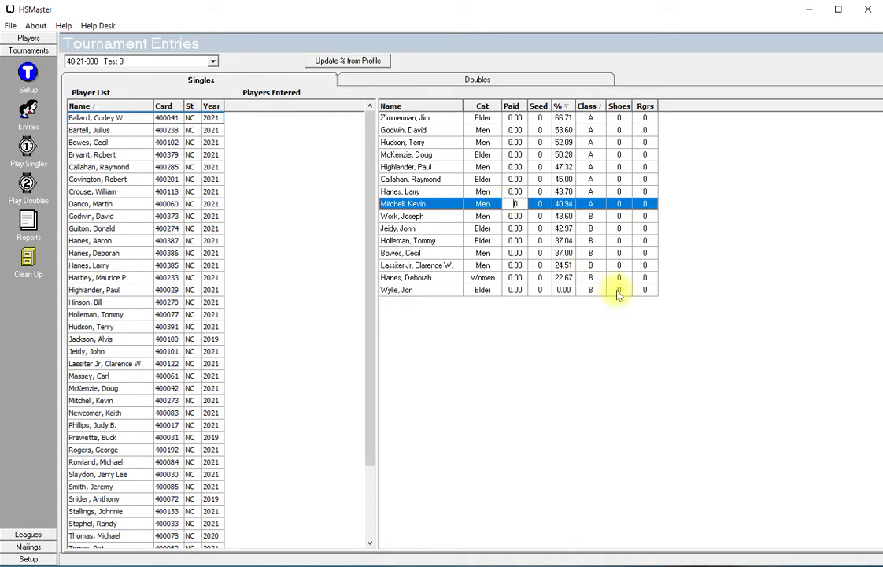
{"action": "key", "text": "Return"}
{"action": "double_click", "coordinate": [439, 204]}
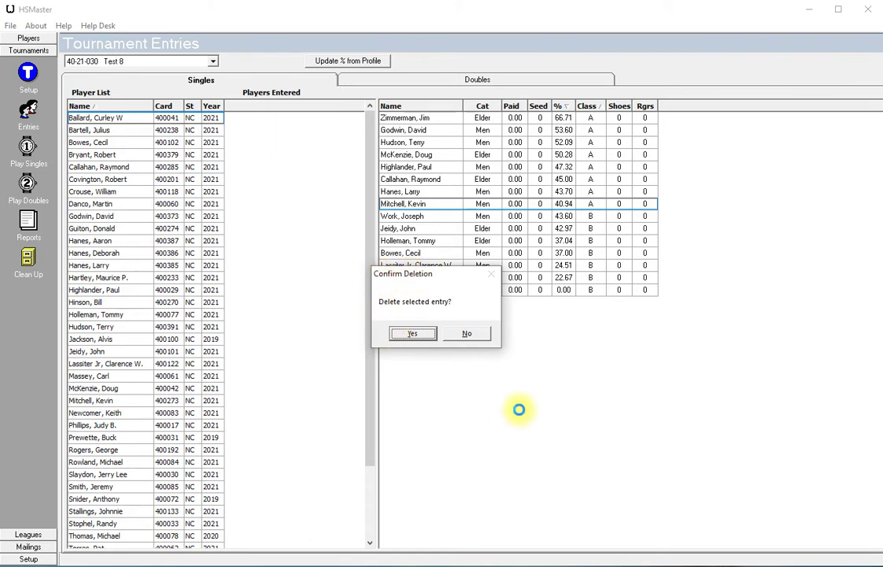
{"action": "left_click", "coordinate": [467, 335]}
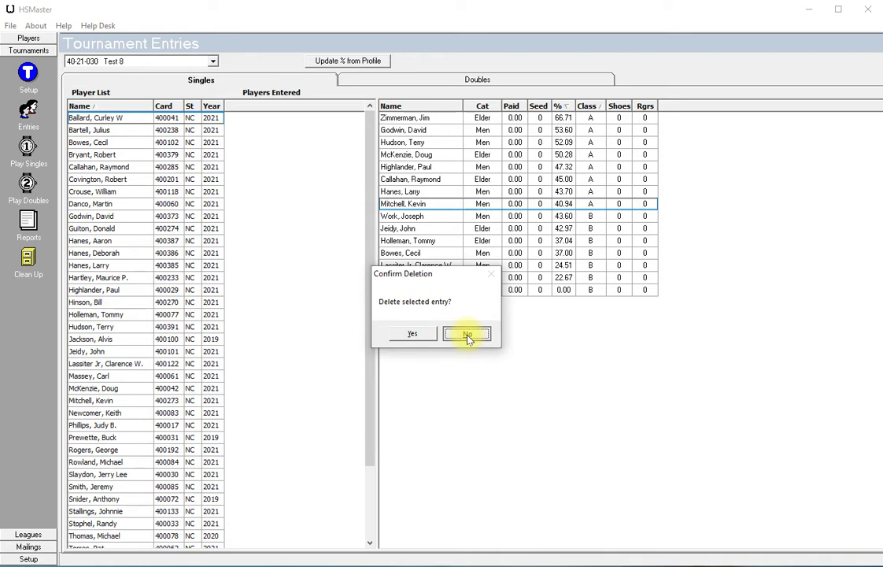
{"action": "left_click", "coordinate": [466, 334]}
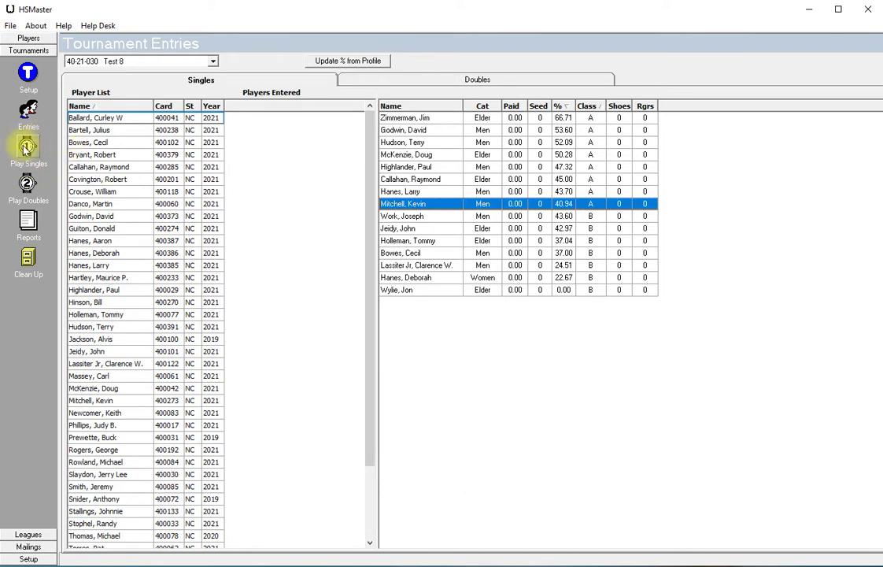
Load the B Class singles round robin pairings of the Test 8 tournament
{"action": "left_click", "coordinate": [26, 144]}
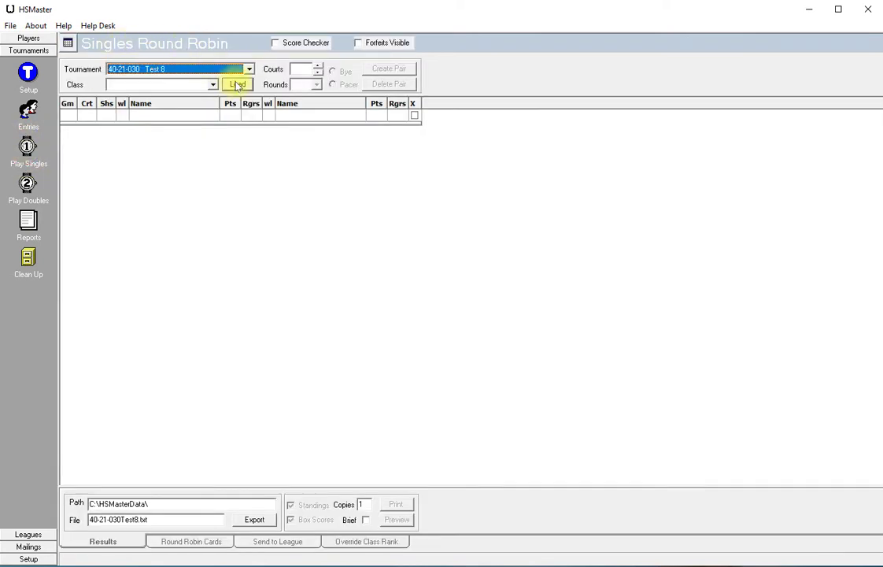
{"action": "left_click", "coordinate": [212, 87]}
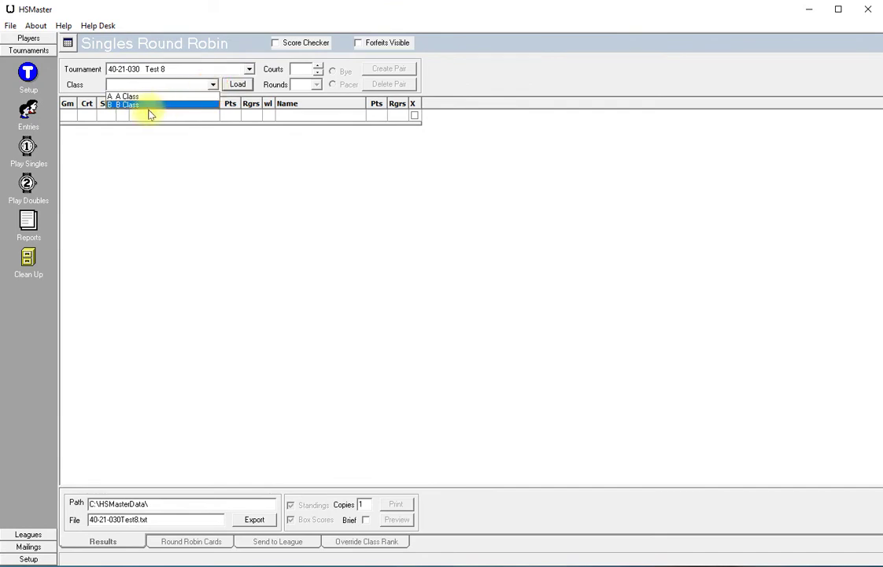
{"action": "left_click", "coordinate": [144, 103]}
{"action": "left_click", "coordinate": [238, 85]}
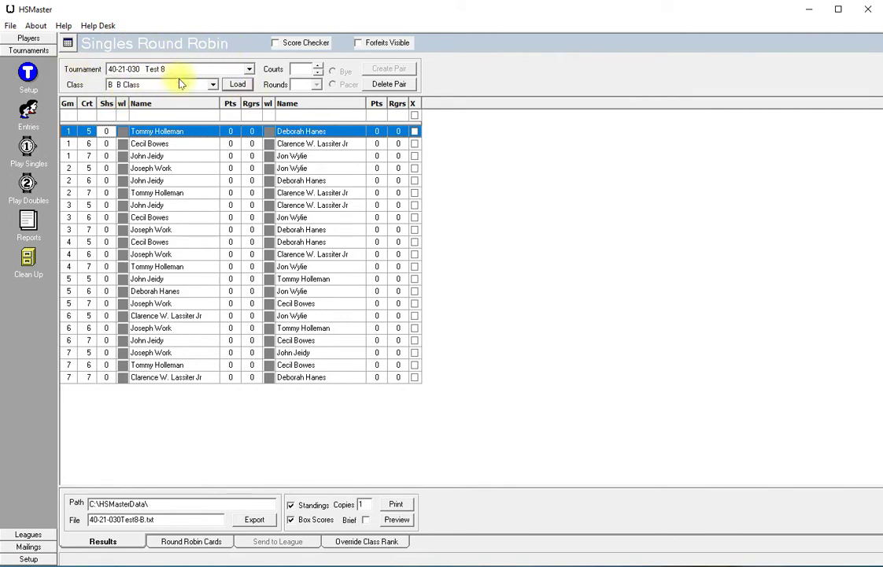
Load A Class of the singles round robin and create its pairings on courts 1 through 4
{"action": "left_click", "coordinate": [212, 85]}
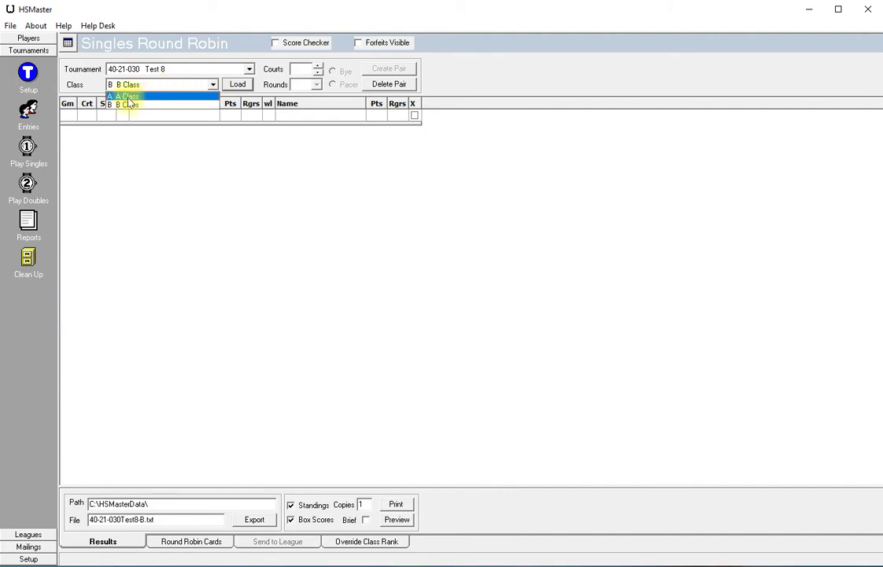
{"action": "left_click", "coordinate": [126, 97]}
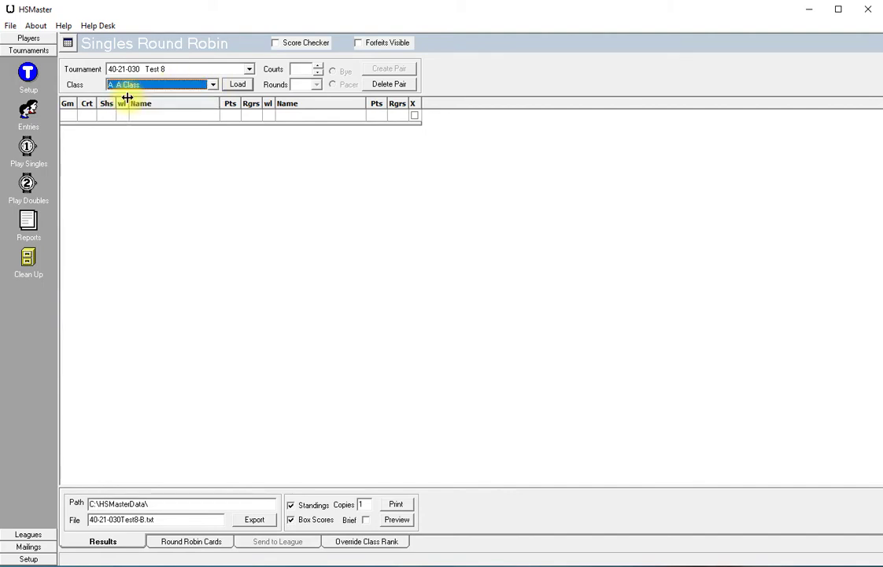
{"action": "left_click", "coordinate": [238, 85]}
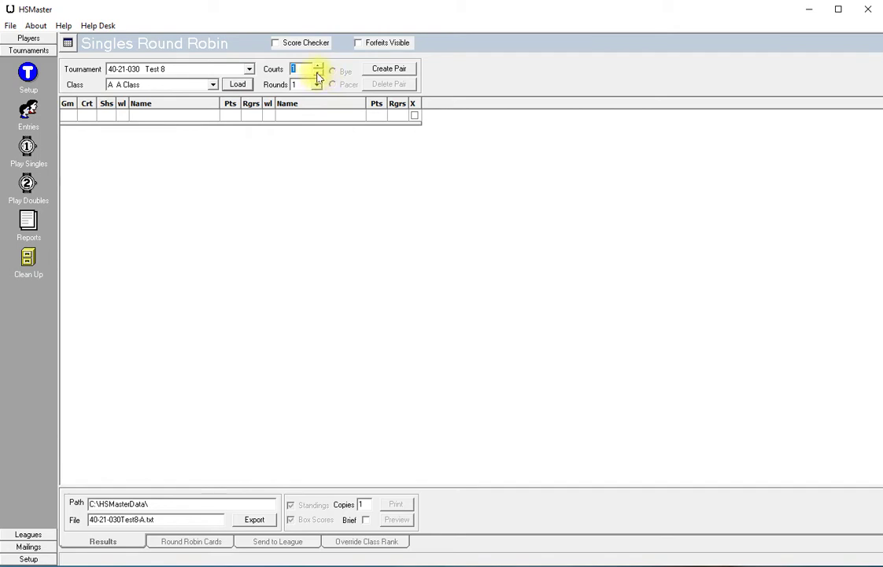
{"action": "left_click", "coordinate": [317, 71]}
{"action": "left_click", "coordinate": [318, 71]}
{"action": "left_click", "coordinate": [317, 71]}
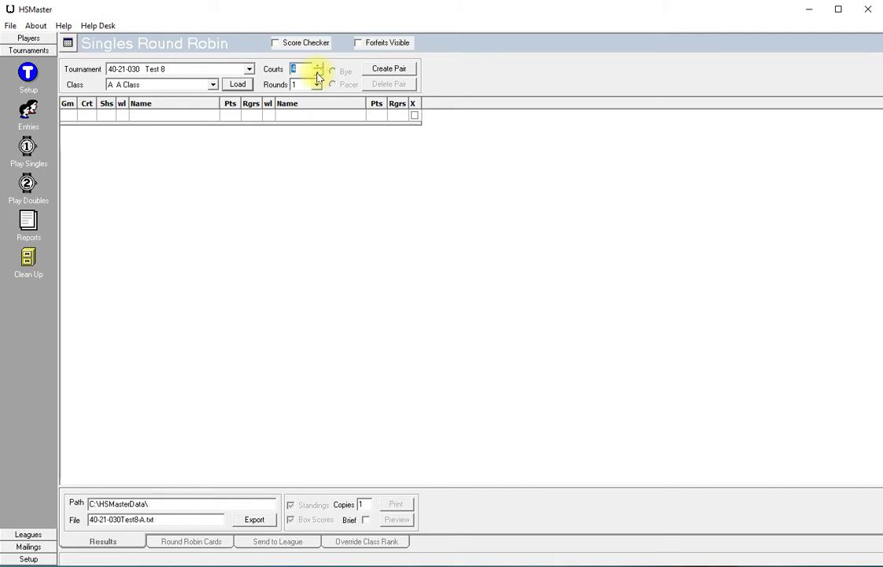
{"action": "left_click", "coordinate": [385, 70]}
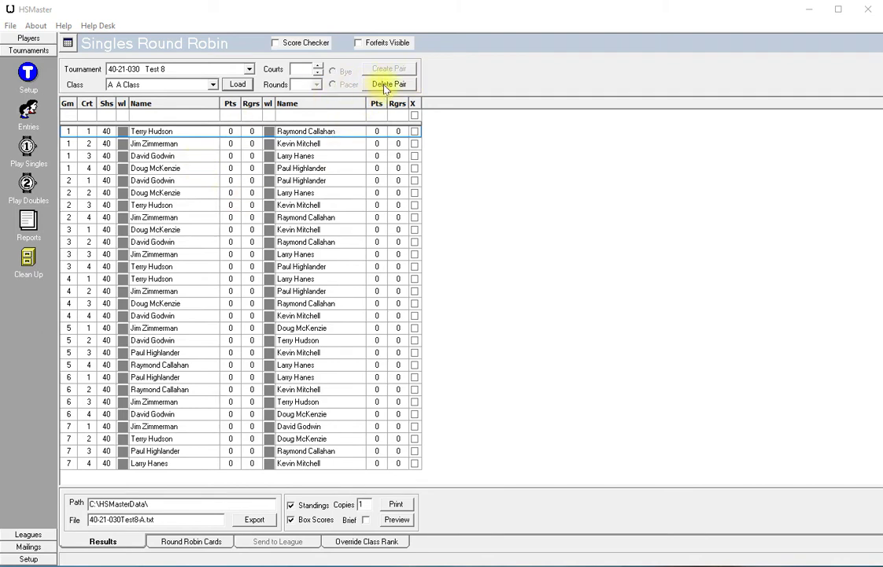
Delete the entire A Class pairing and remove the class A player with 53.60% from the tournament's singles entries
{"action": "left_click", "coordinate": [387, 84]}
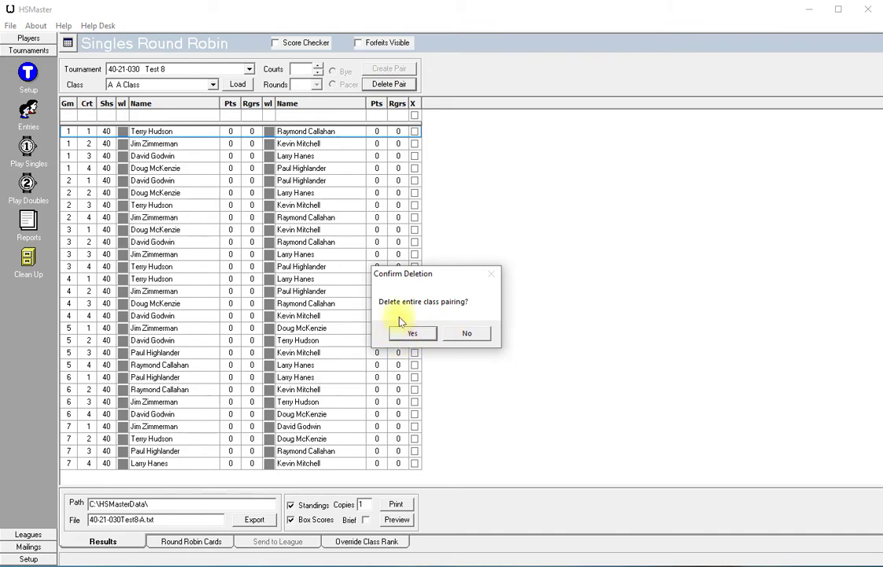
{"action": "left_click", "coordinate": [415, 334]}
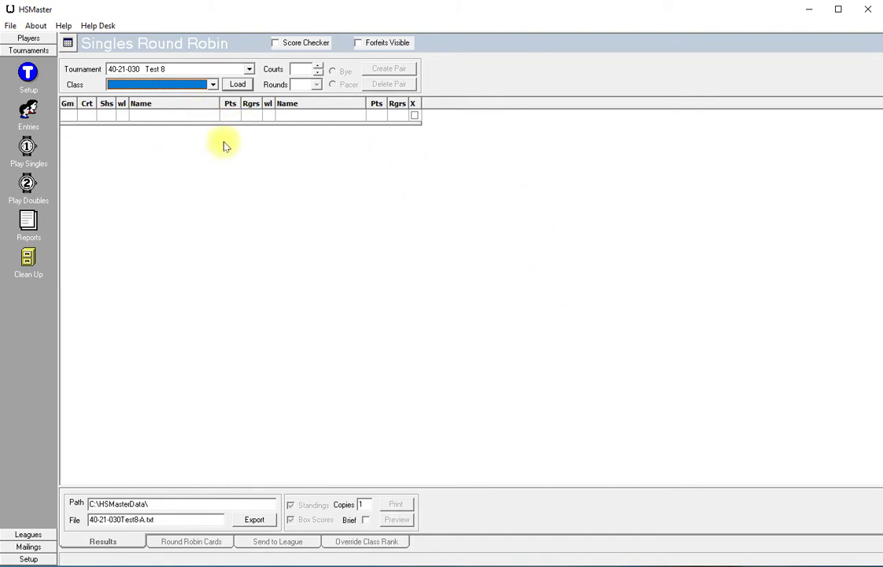
{"action": "left_click", "coordinate": [27, 108]}
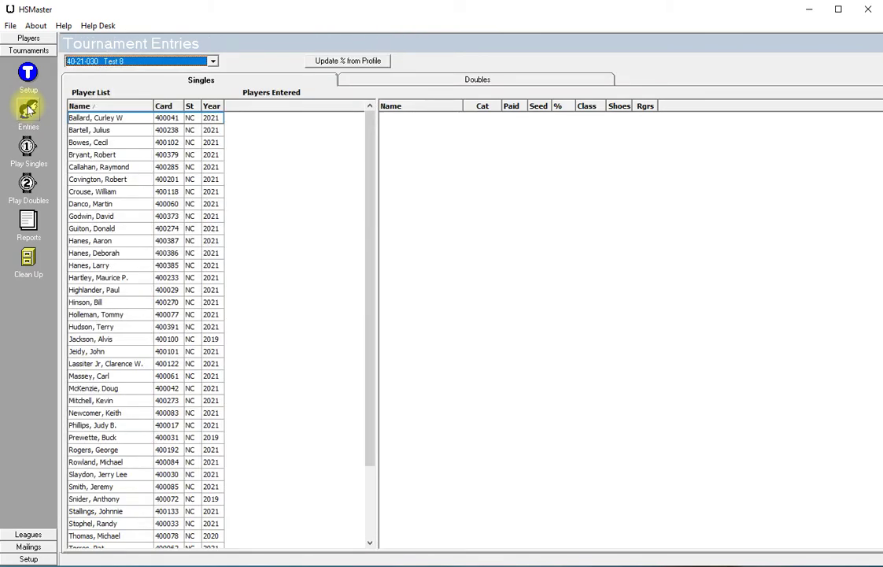
{"action": "left_click", "coordinate": [202, 81]}
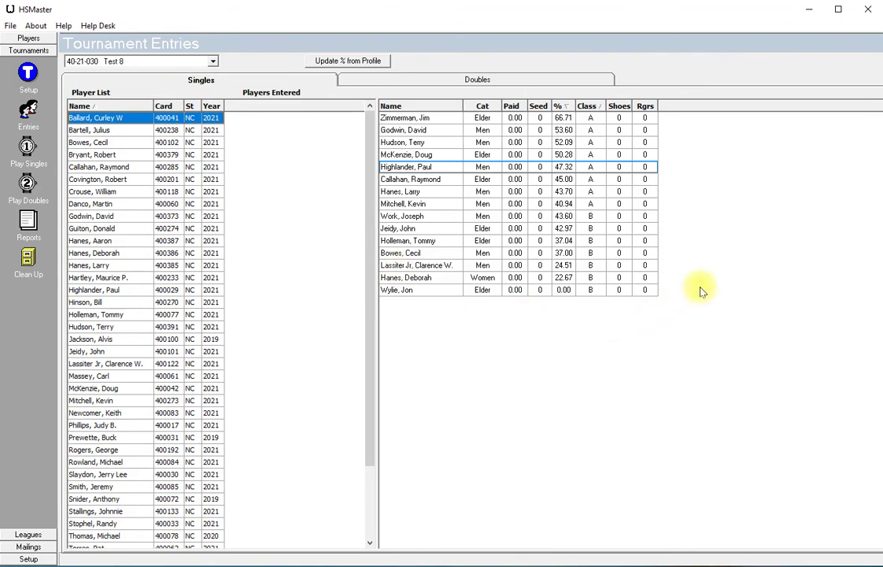
{"action": "left_click", "coordinate": [449, 131]}
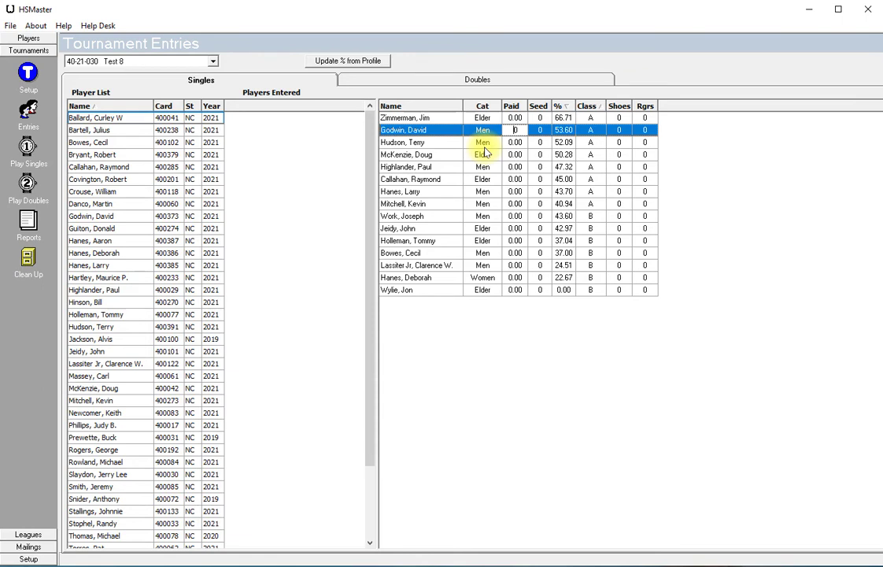
{"action": "key", "text": "Return"}
{"action": "key", "text": "Delete"}
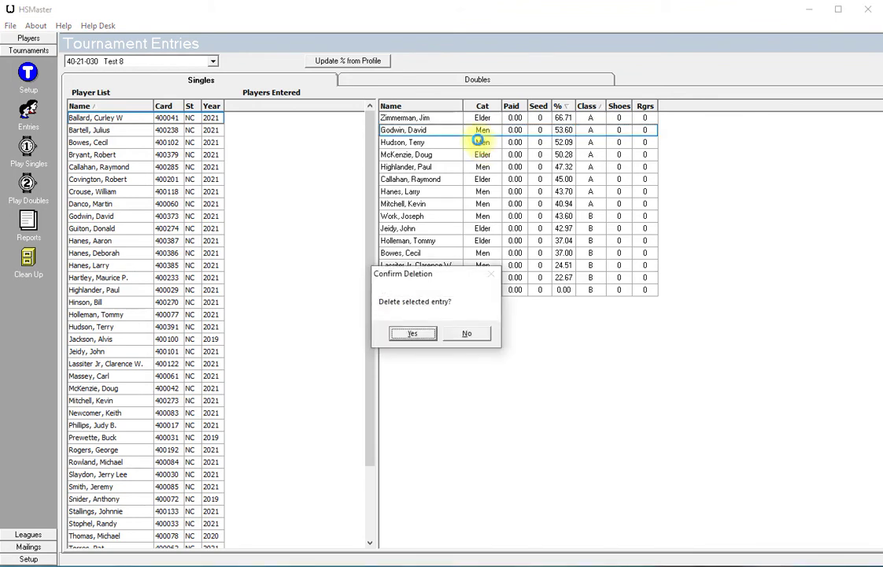
{"action": "left_click", "coordinate": [414, 334]}
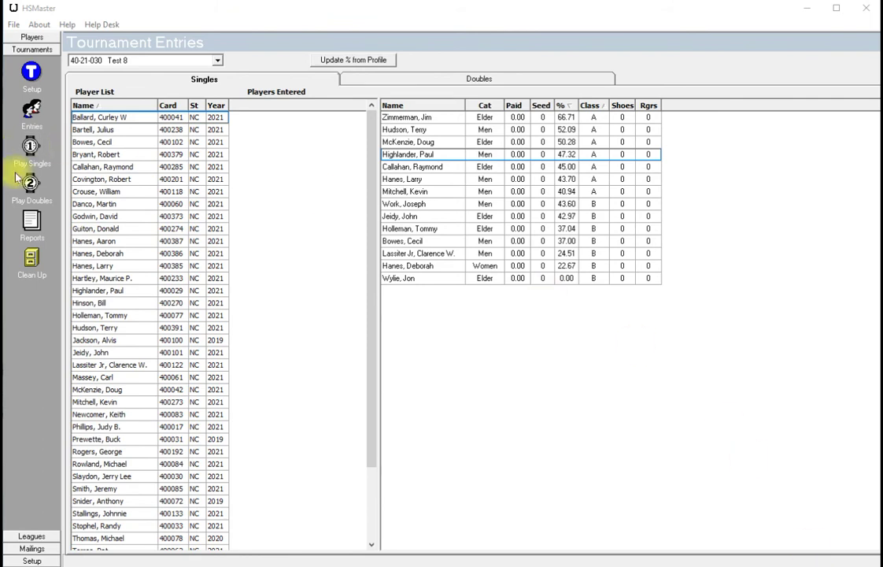
Reload A Class in the singles round robin and create its pairings on 3 courts with the Bye option
{"action": "left_click", "coordinate": [29, 150]}
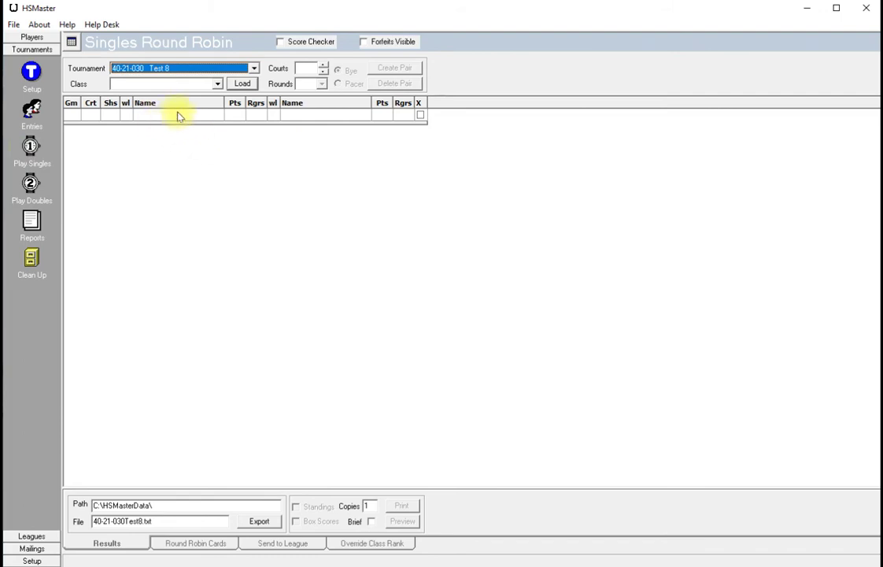
{"action": "left_click", "coordinate": [216, 84]}
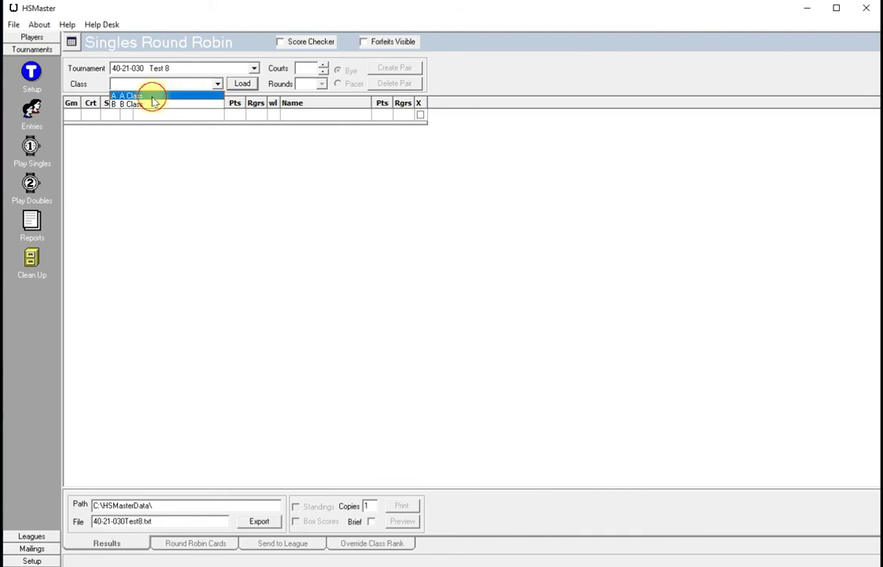
{"action": "left_click", "coordinate": [153, 96]}
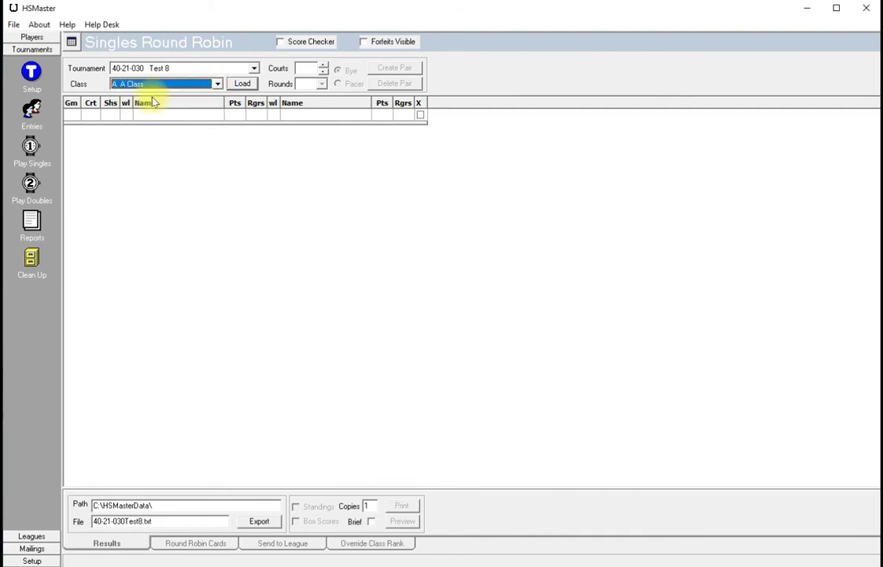
{"action": "left_click", "coordinate": [243, 85]}
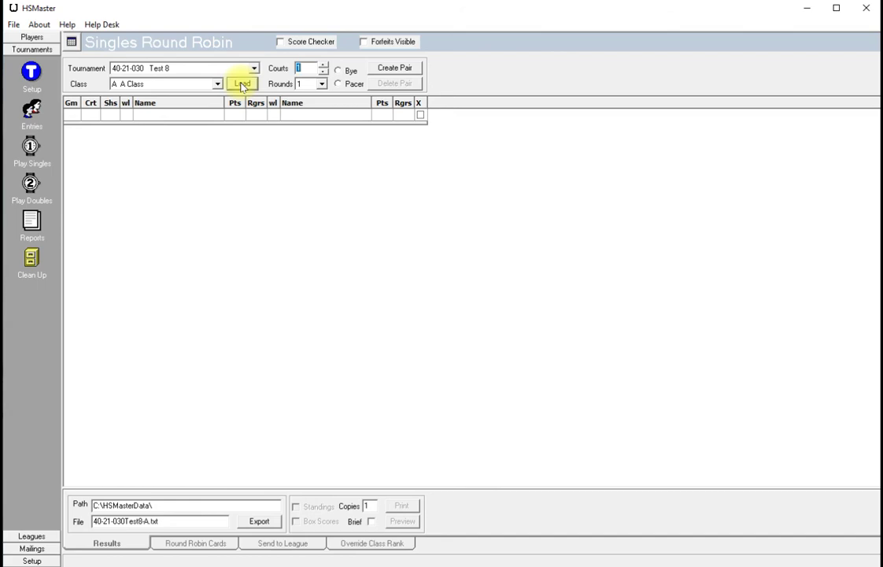
{"action": "left_click", "coordinate": [323, 69]}
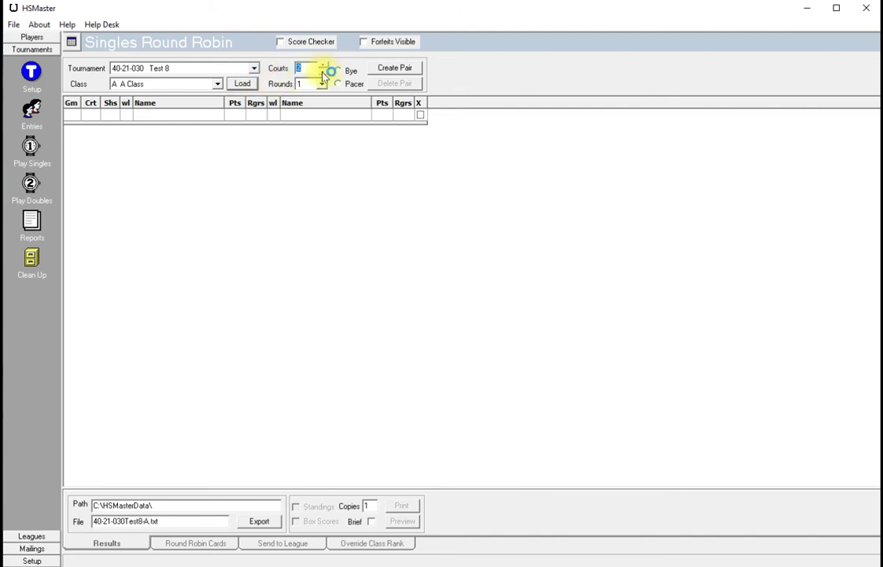
{"action": "left_click", "coordinate": [322, 71]}
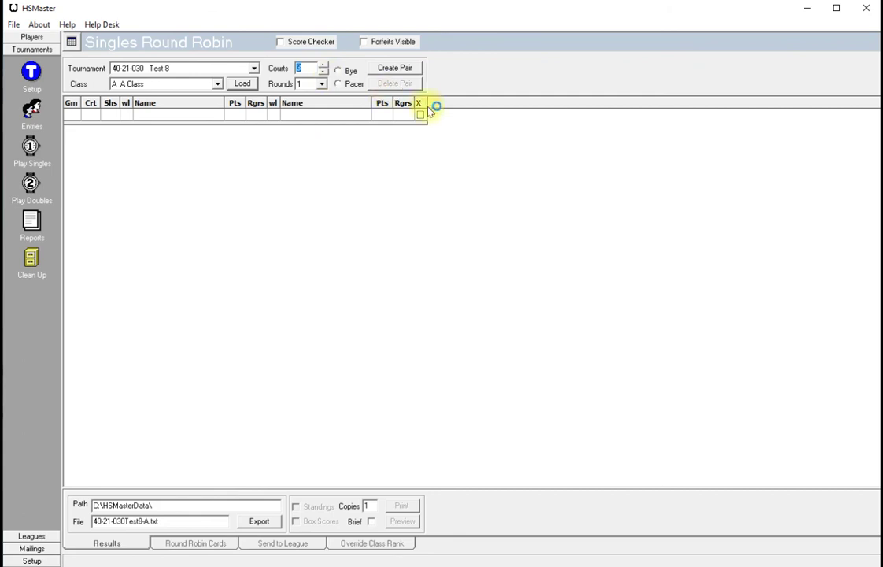
{"action": "left_click", "coordinate": [339, 72]}
{"action": "left_click", "coordinate": [393, 69]}
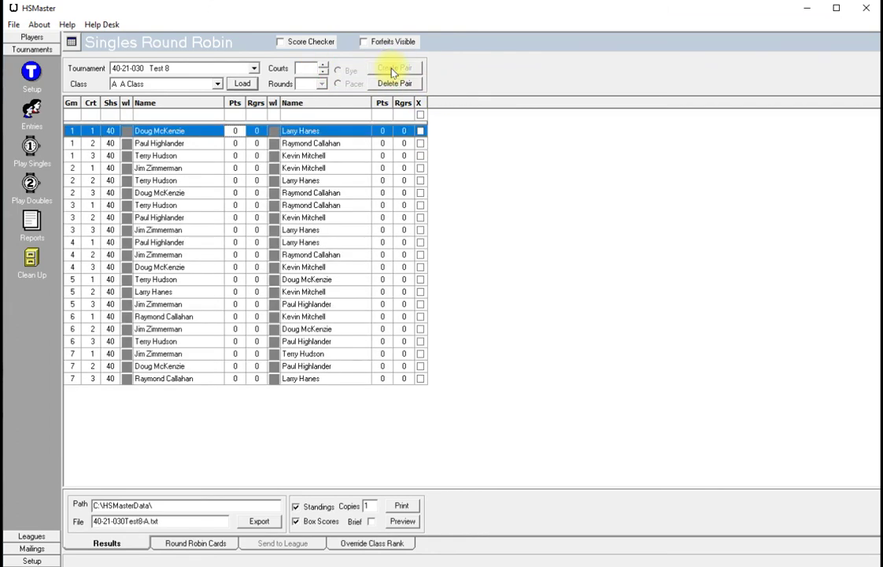